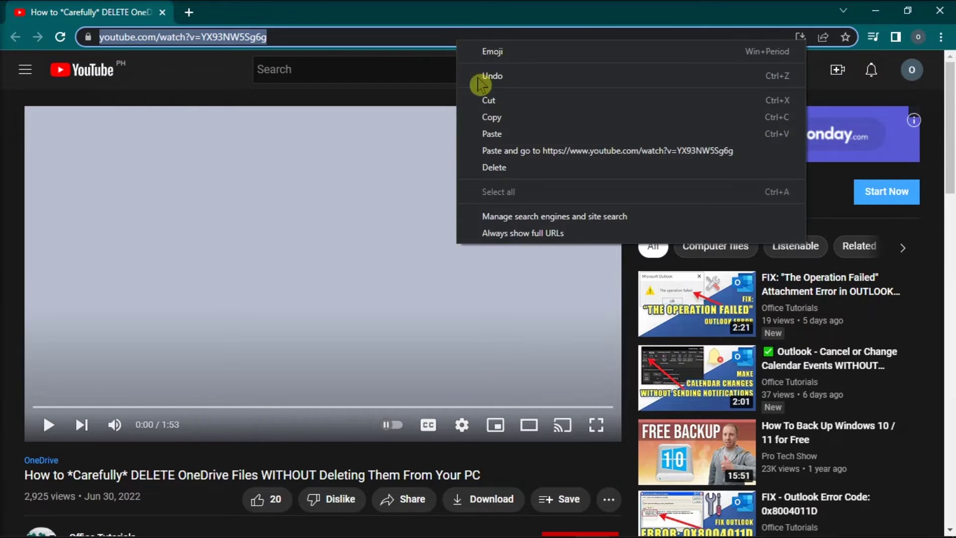
# - Copy the YouTube video's URL from the address bar and switch back to PowerPoint
pyautogui.click(508, 120)
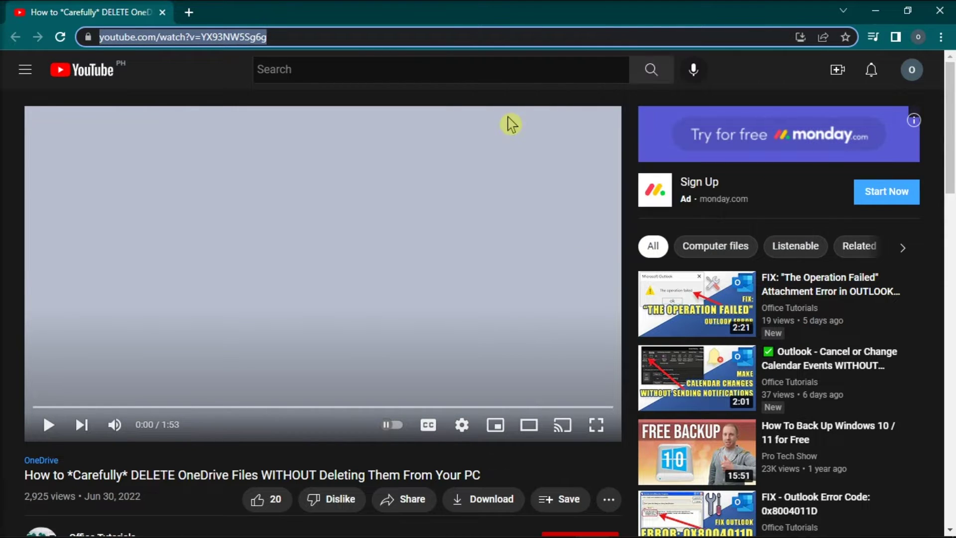
pyautogui.click(558, 522)
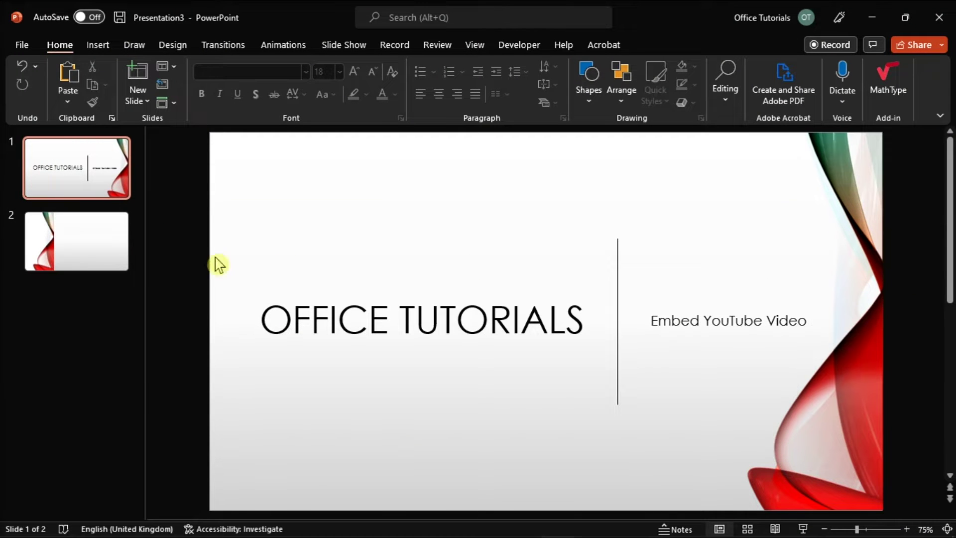
# - Insert the pasted YouTube URL on slide 2 through Insert > Video > Online Videos
pyautogui.click(115, 256)
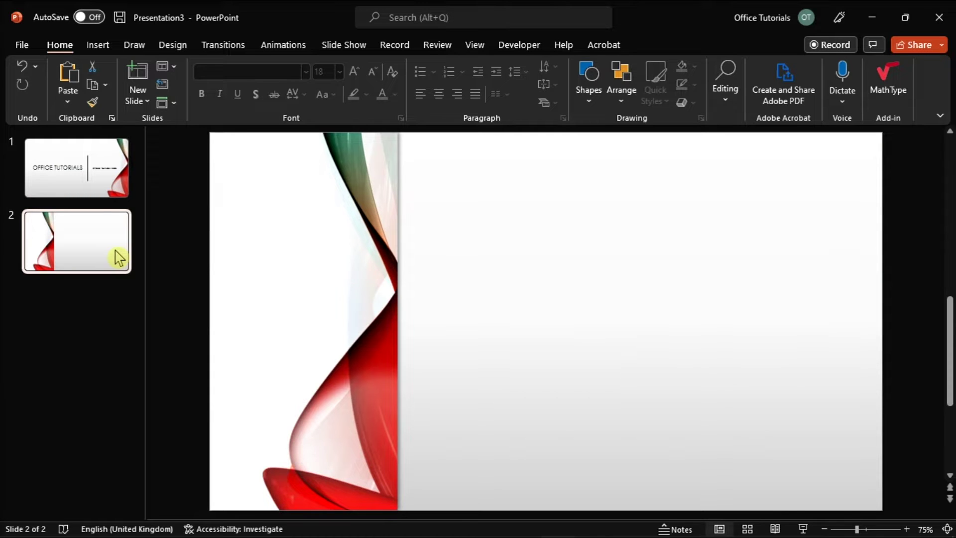
pyautogui.click(98, 44)
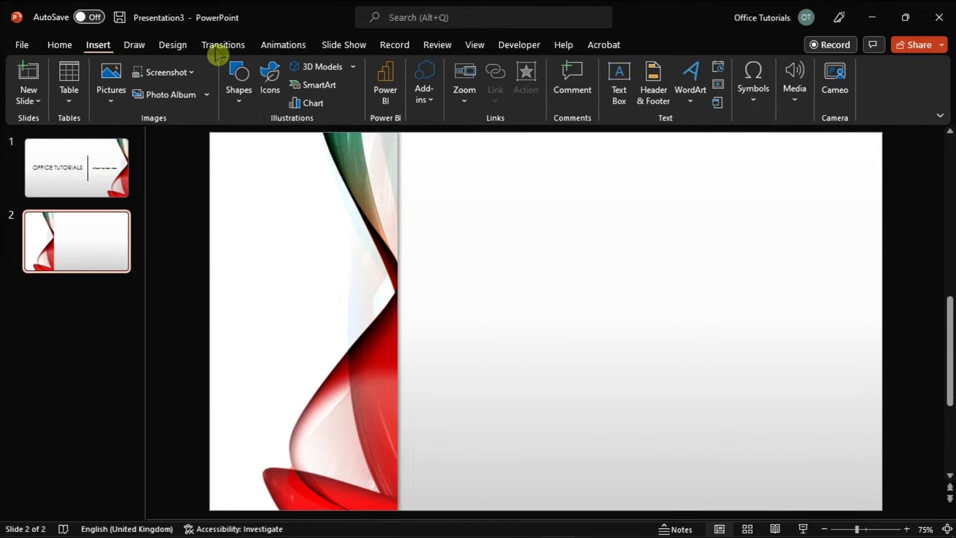
pyautogui.click(793, 81)
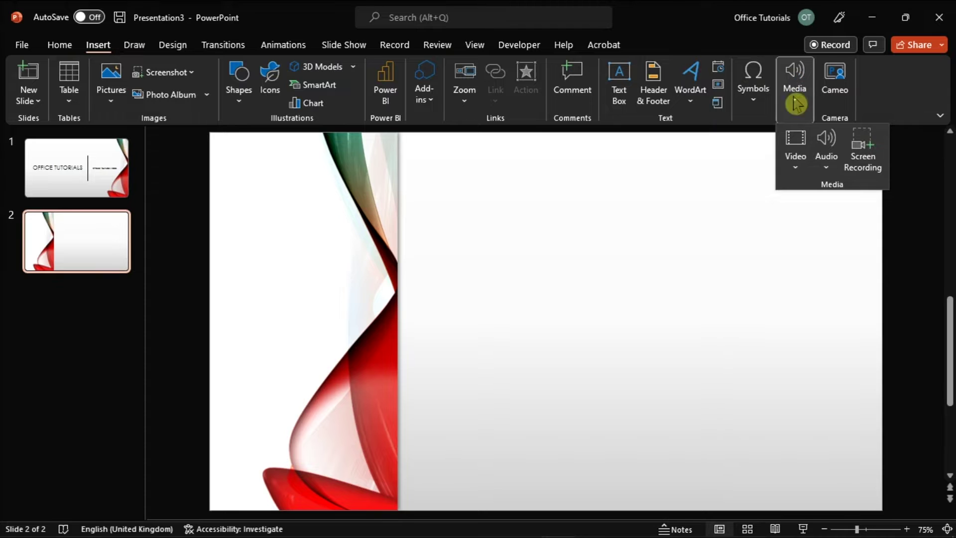
pyautogui.click(796, 150)
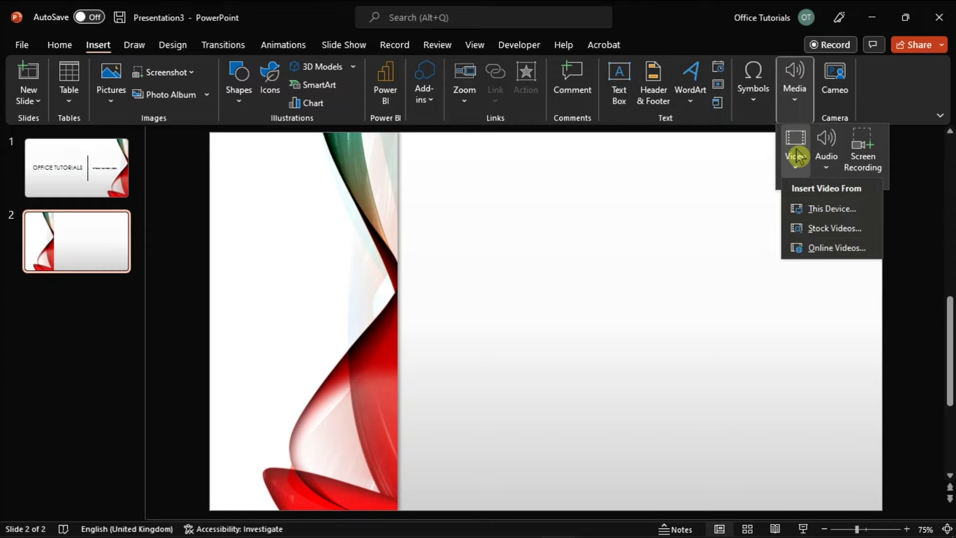
pyautogui.click(809, 250)
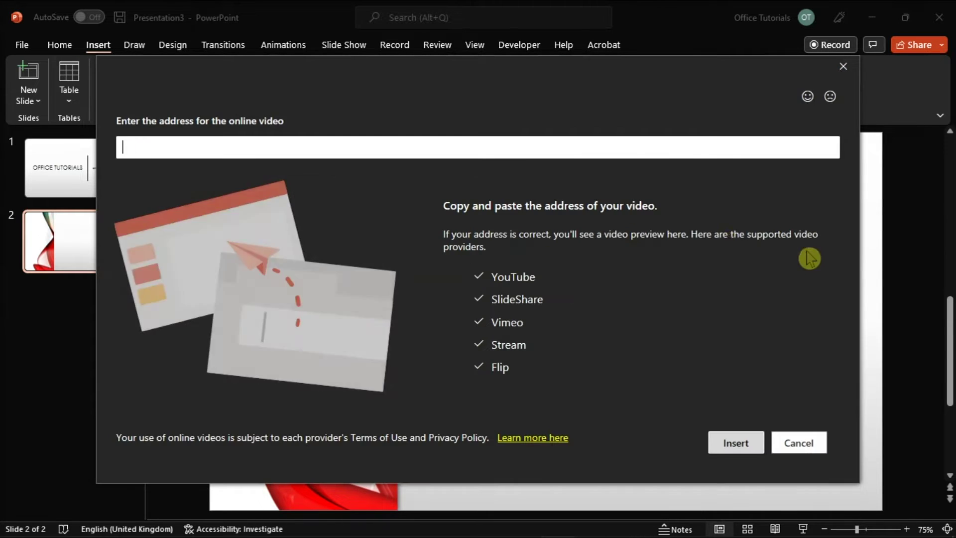
pyautogui.rightClick(472, 147)
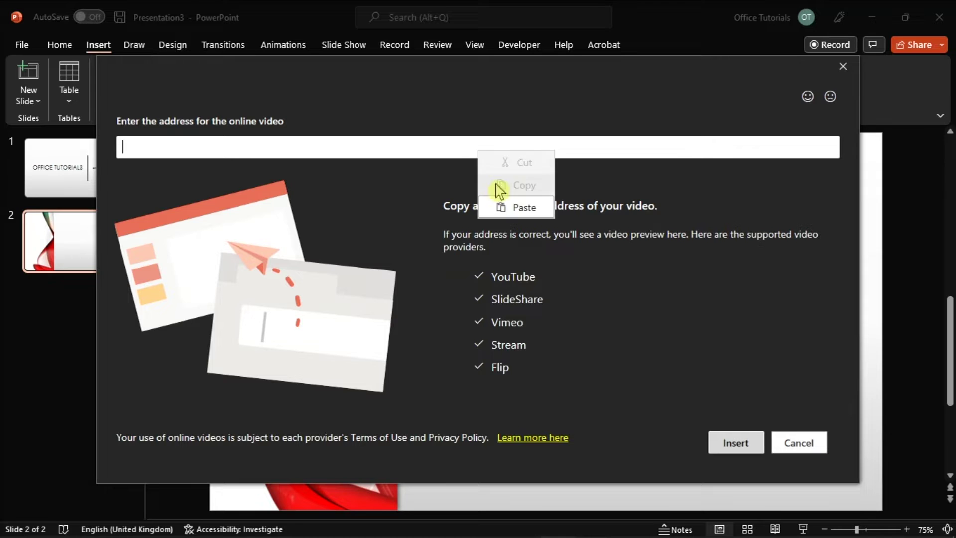
pyautogui.click(508, 207)
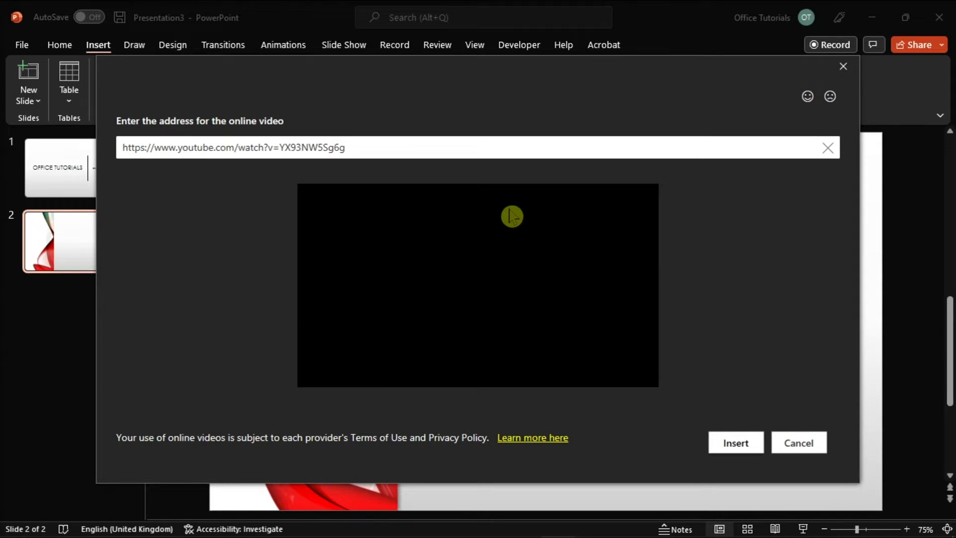
pyautogui.click(718, 436)
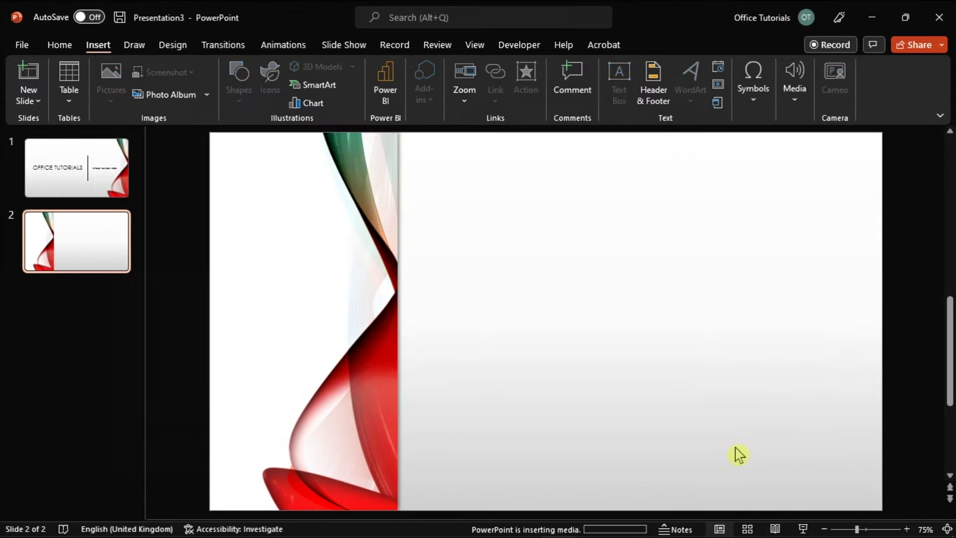
# - Enlarge and raise the embedded video, play then pause it, and reselect slide 2
pyautogui.moveTo(620, 358); pyautogui.dragTo(845, 487)
pyautogui.moveTo(777, 443); pyautogui.dragTo(777, 370)
pyautogui.click(658, 328)
pyautogui.click(661, 327)
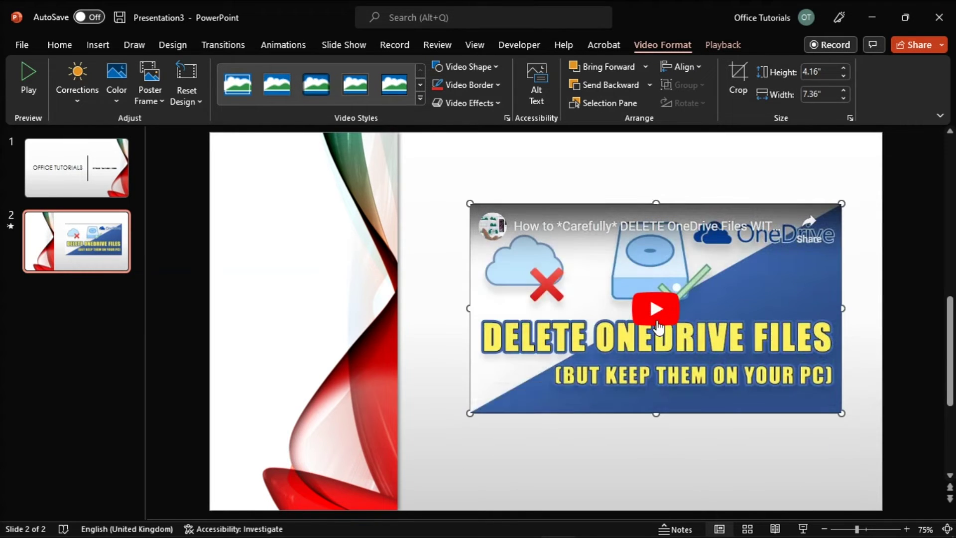
pyautogui.click(658, 327)
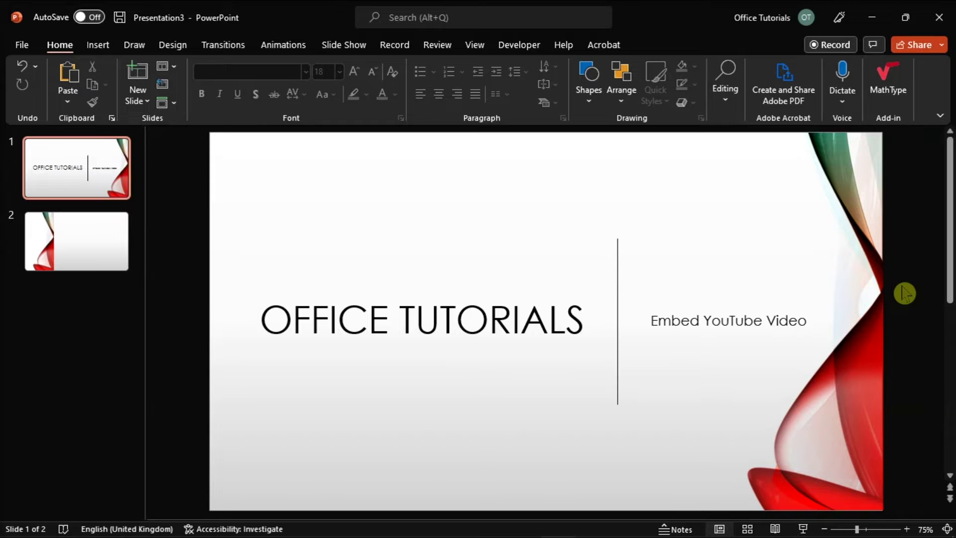
pyautogui.click(104, 265)
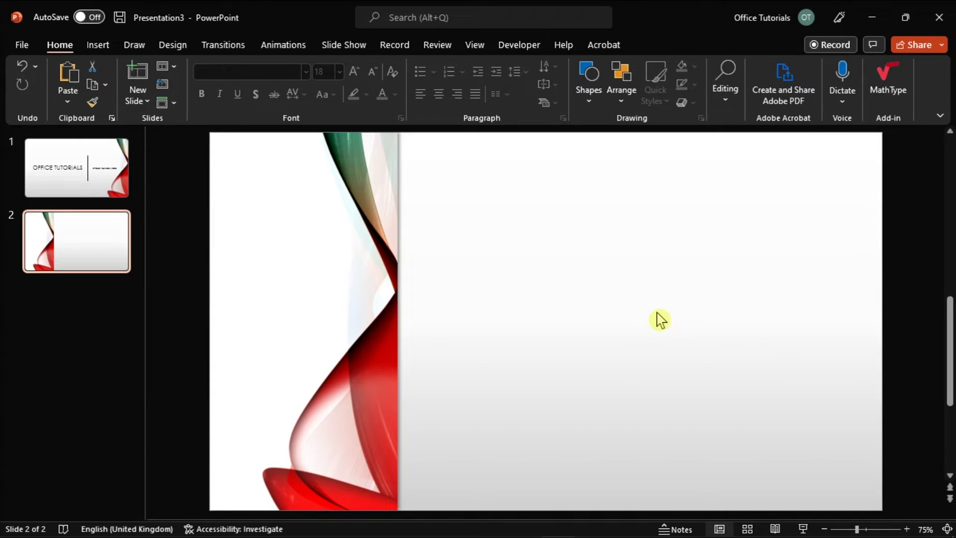
# - Copy the video's code from YouTube's Share > Embed panel and return to PowerPoint
pyautogui.click(592, 523)
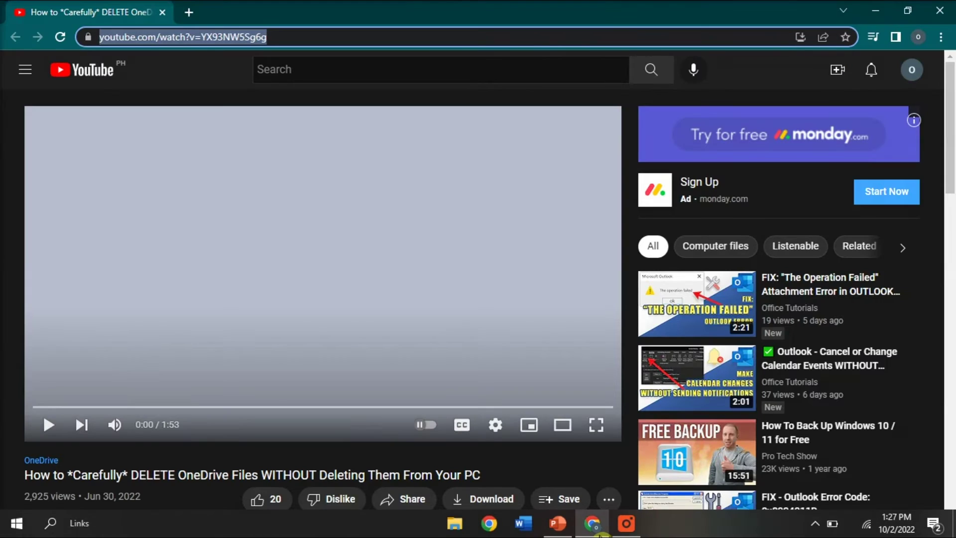
pyautogui.scroll(-2, 591, 350)
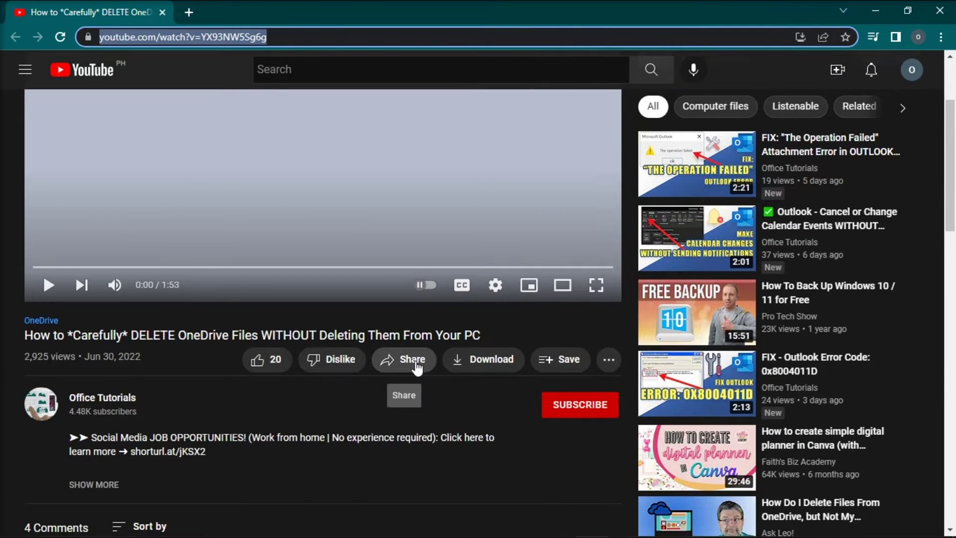
pyautogui.click(415, 365)
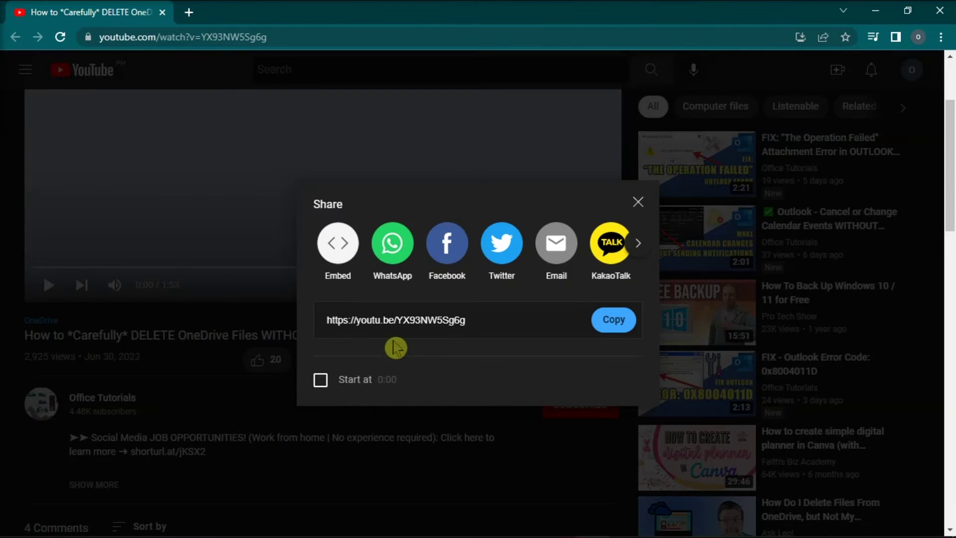
pyautogui.click(344, 254)
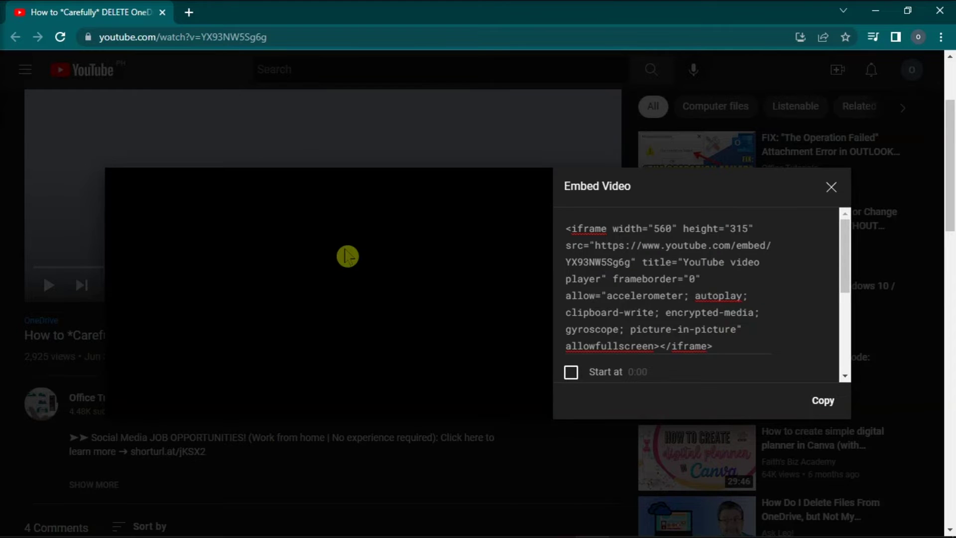
pyautogui.click(824, 407)
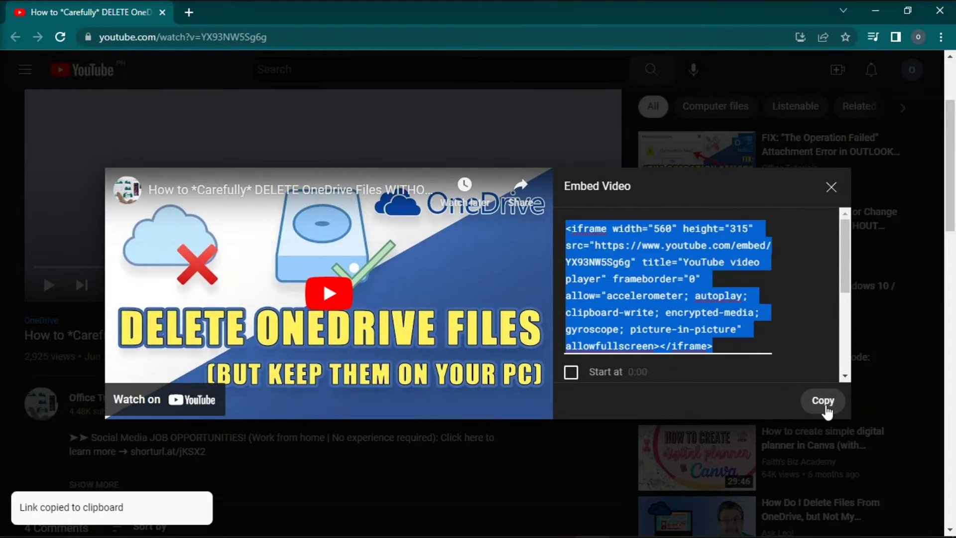
pyautogui.click(558, 529)
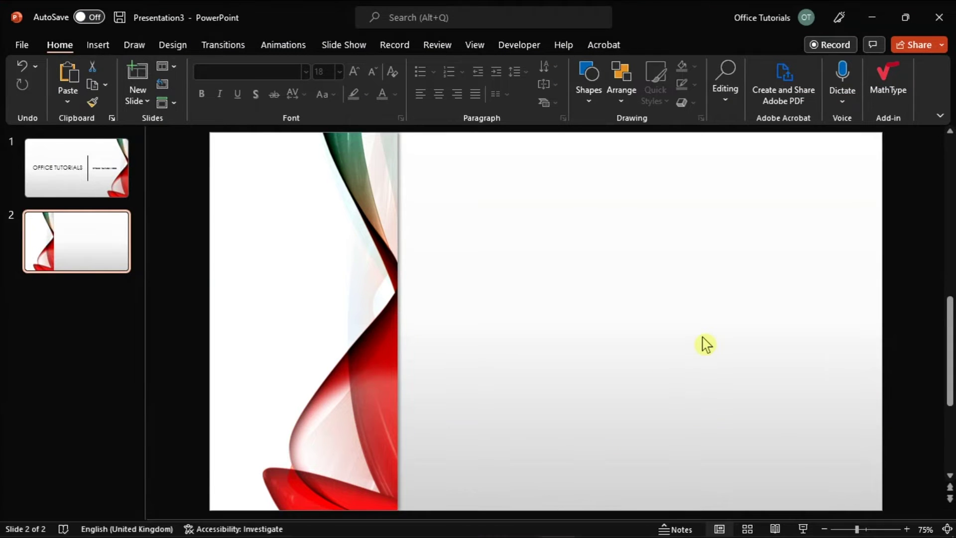
# - Insert the pasted YouTube iframe embed code on slide 2 as an online video
pyautogui.click(97, 45)
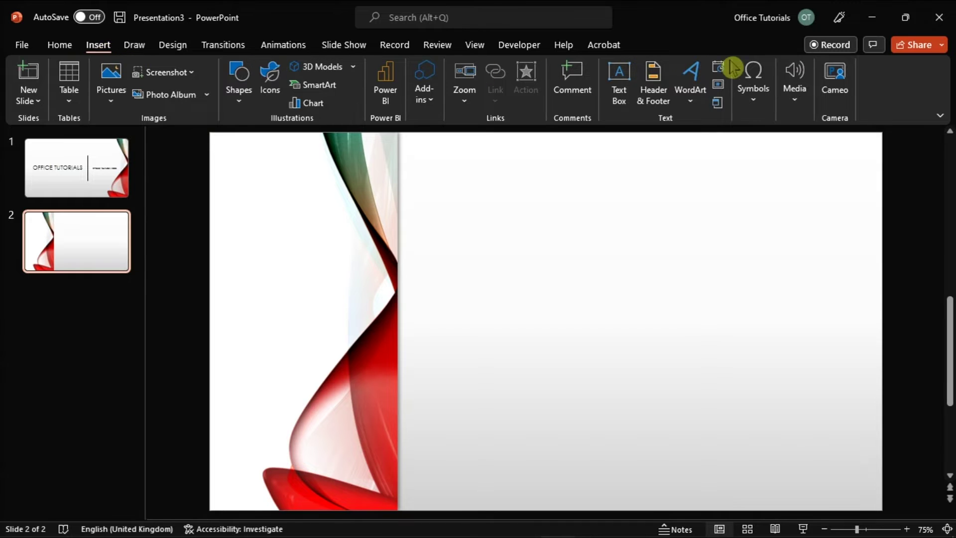
pyautogui.click(796, 80)
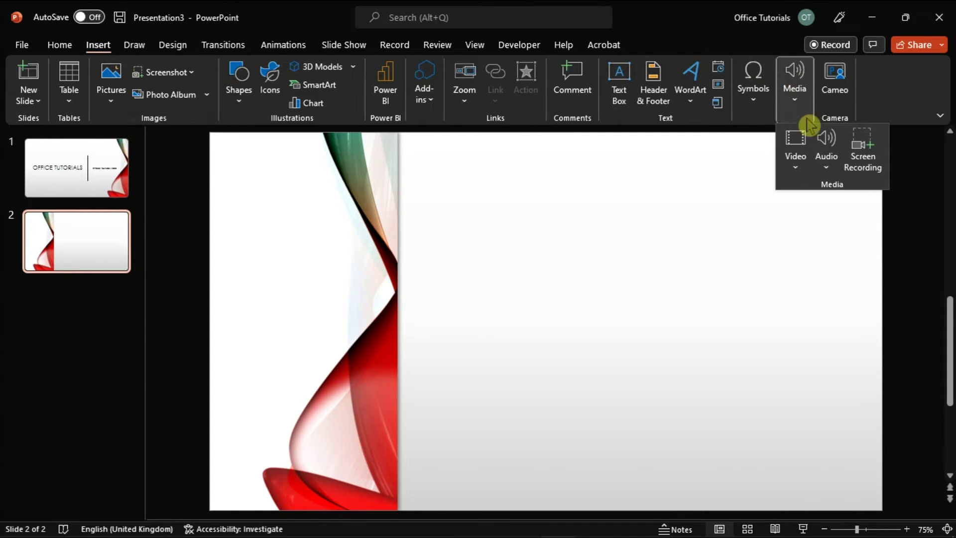
pyautogui.click(795, 148)
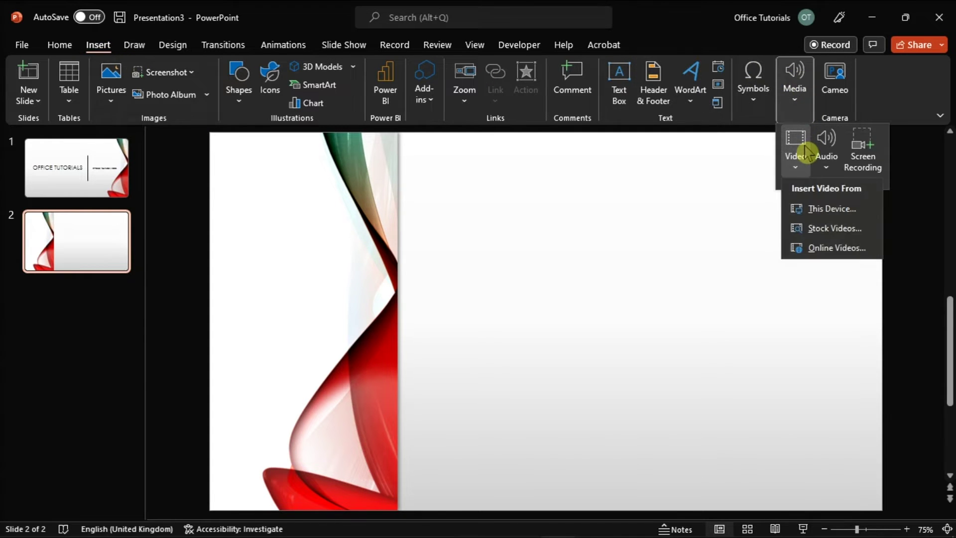
pyautogui.click(807, 248)
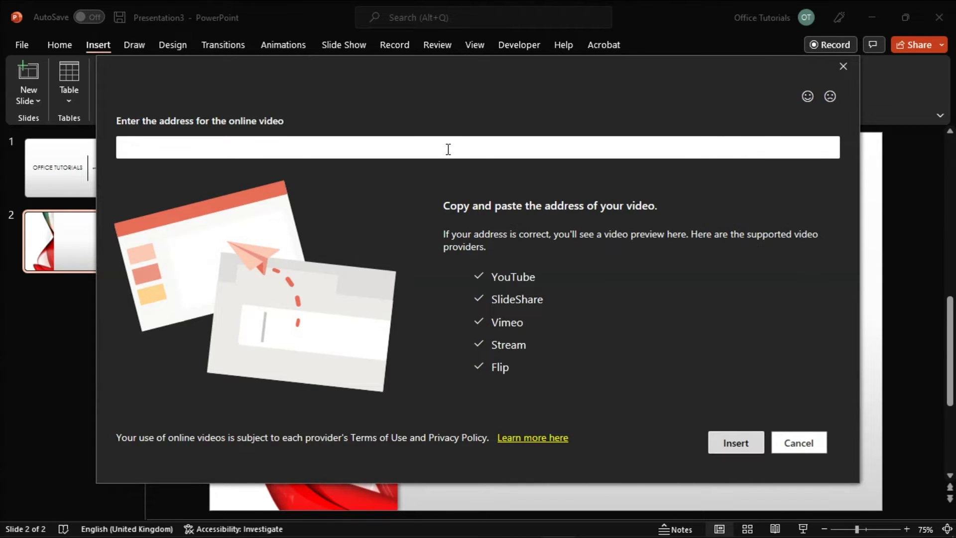
pyautogui.rightClick(448, 149)
pyautogui.click(494, 209)
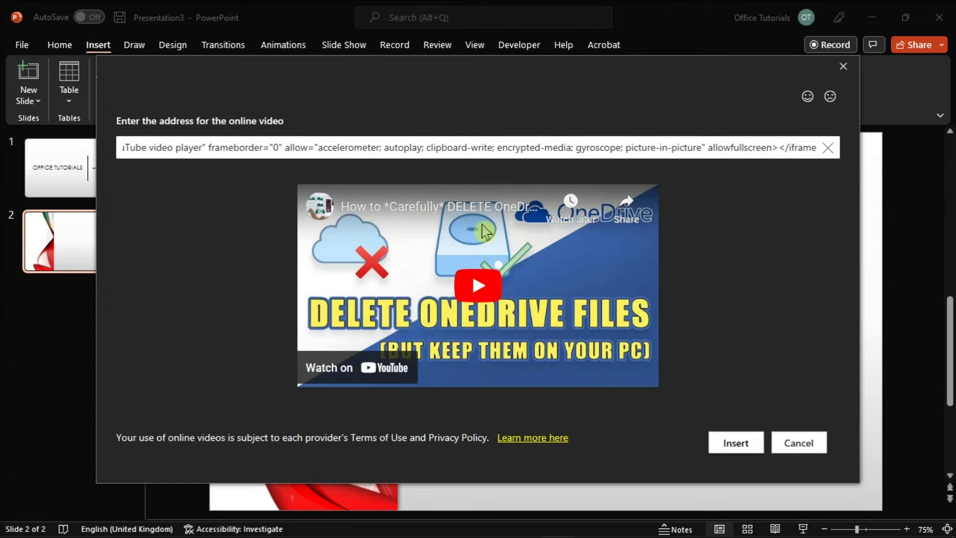
pyautogui.click(716, 432)
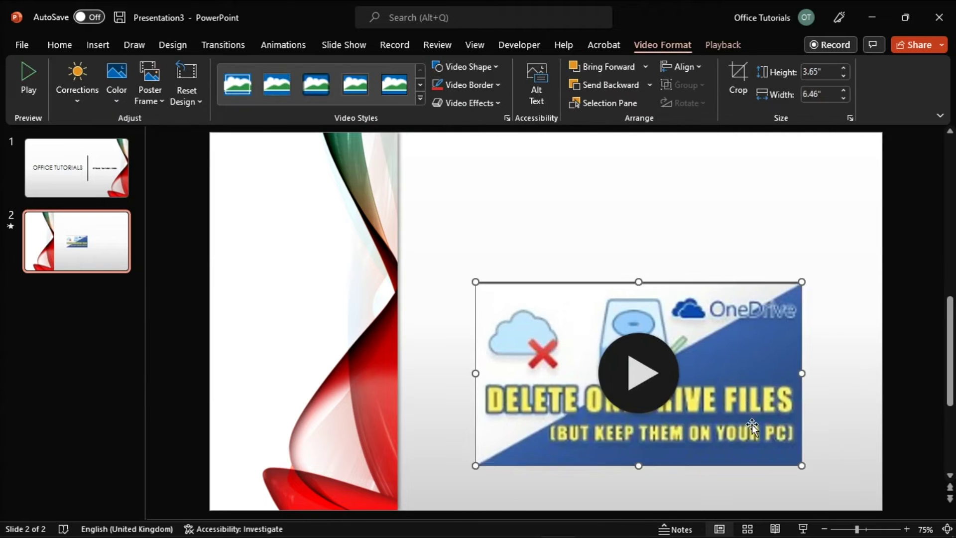
# - Play the embedded video on the slide, then switch to the YouTube page
pyautogui.click(639, 342)
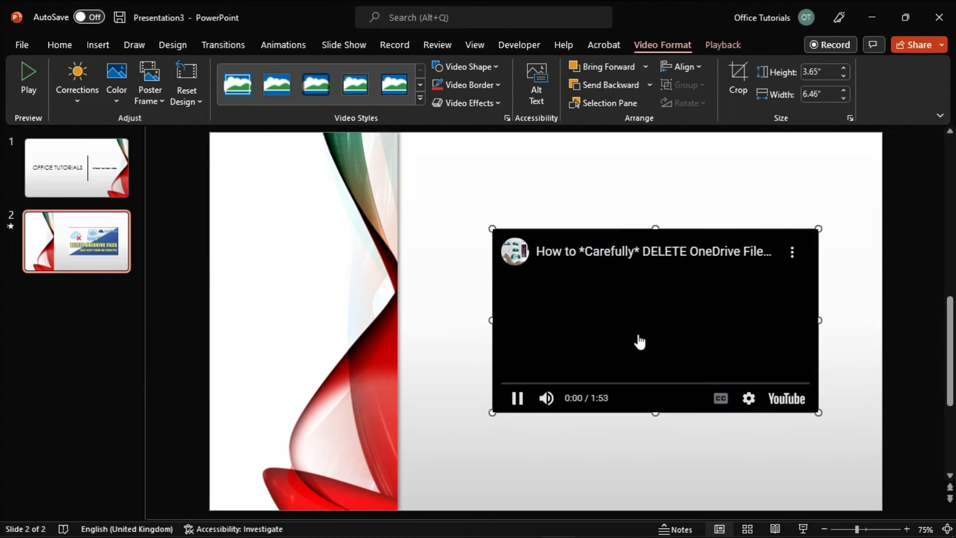
pyautogui.click(641, 342)
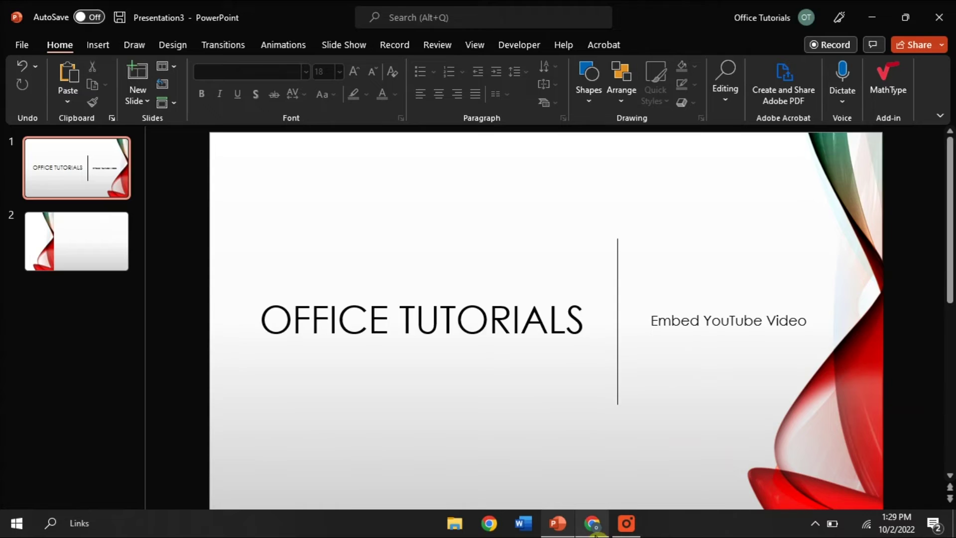
pyautogui.click(592, 524)
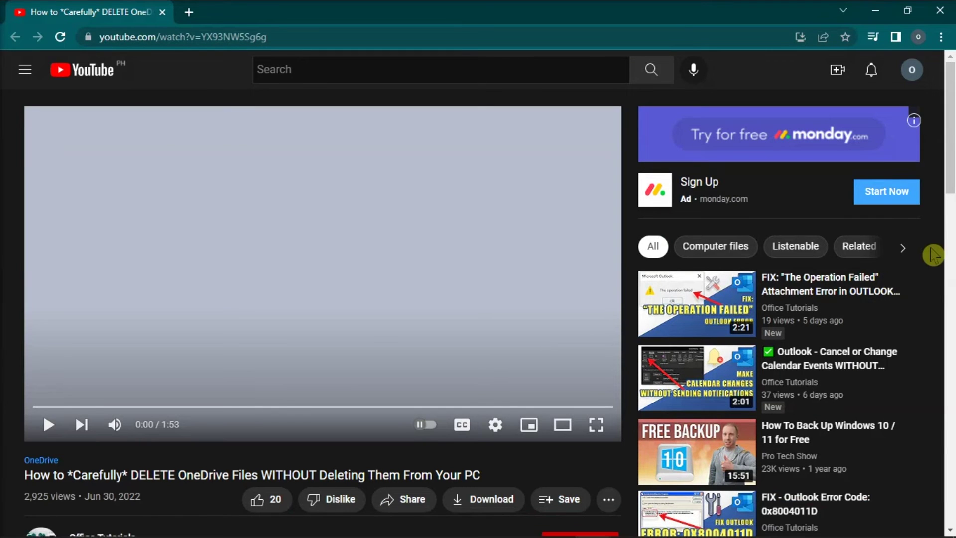
# - Record the YouTube video playing with Game Bar's Capture widget, then return to PowerPoint
pyautogui.press('super+g')
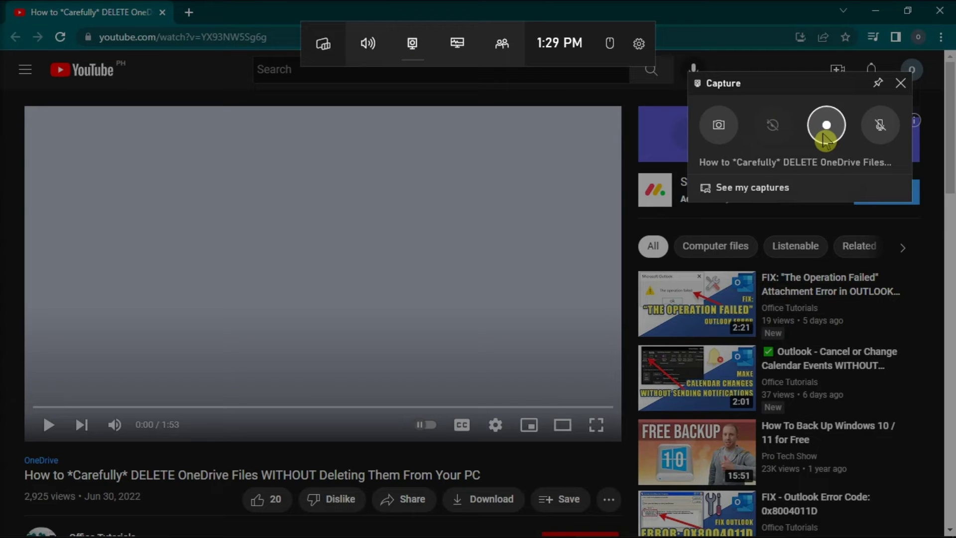
pyautogui.click(823, 133)
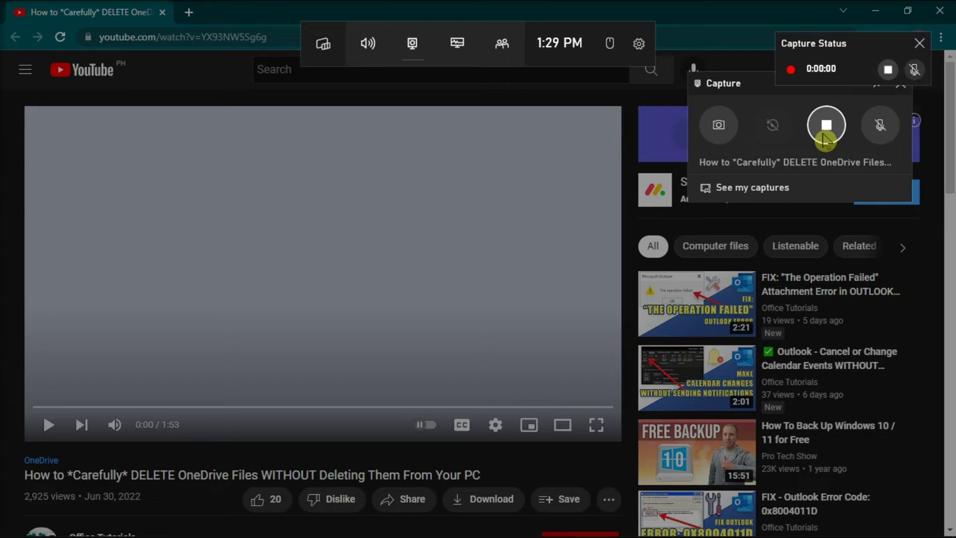
pyautogui.click(486, 232)
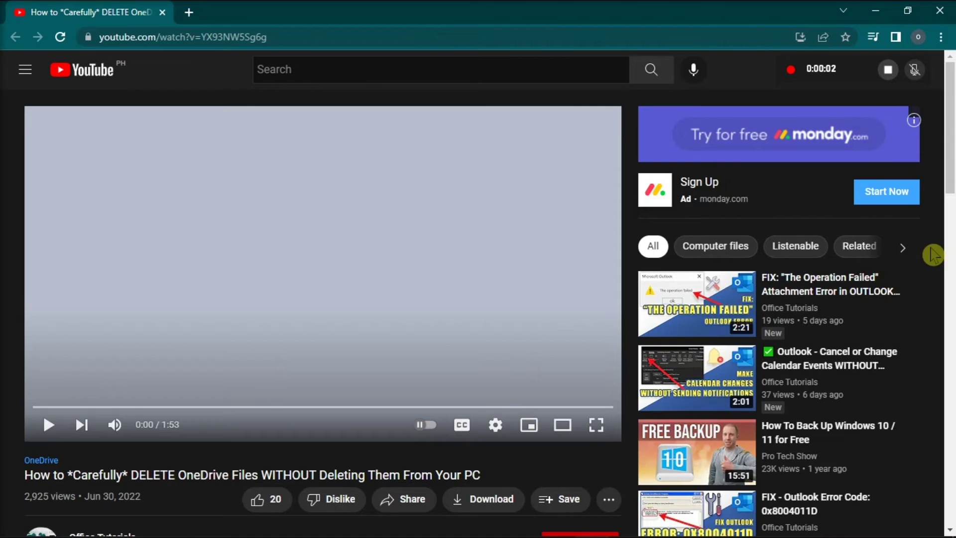
pyautogui.click(463, 259)
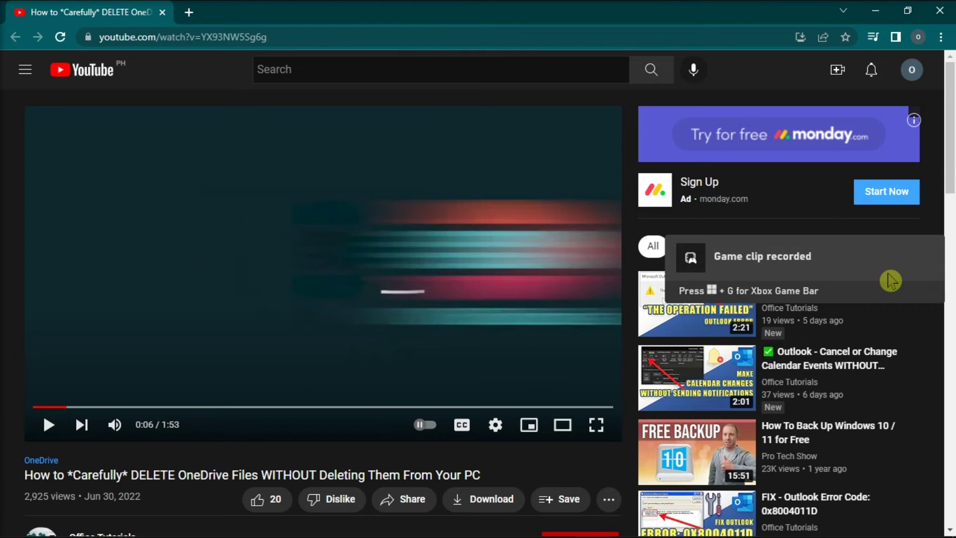
pyautogui.moveTo(560, 532)
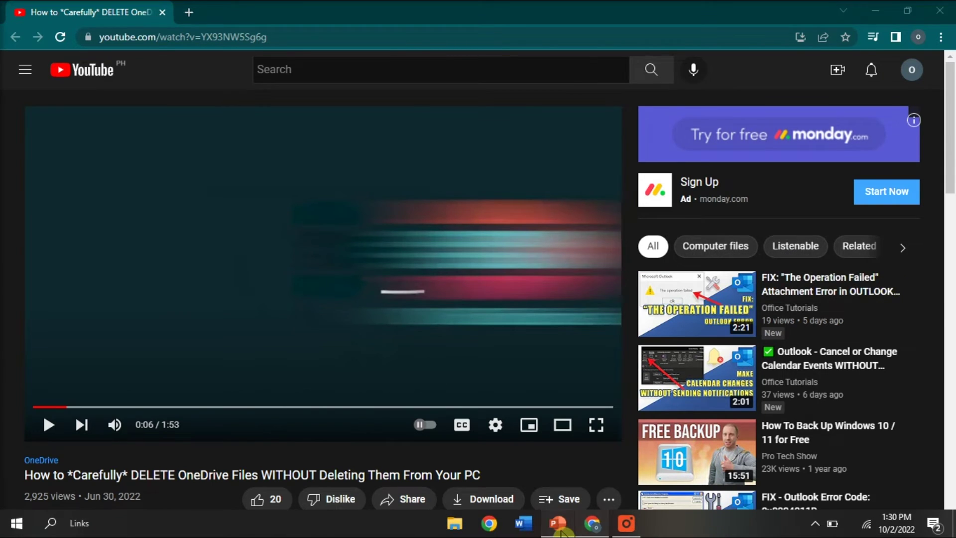
pyautogui.click(557, 524)
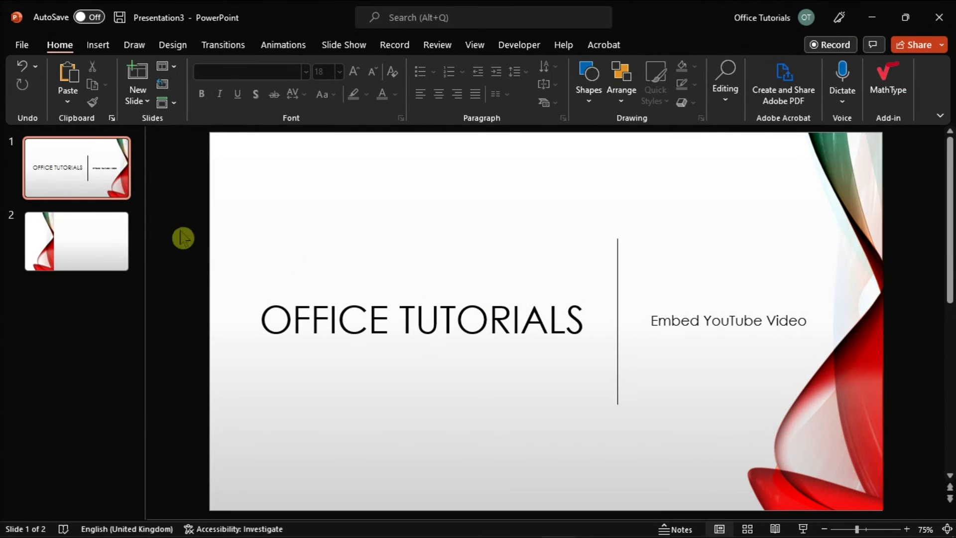
# - Drag the recording from File Explorer's Videos > Captures folder onto slide 2
pyautogui.click(64, 238)
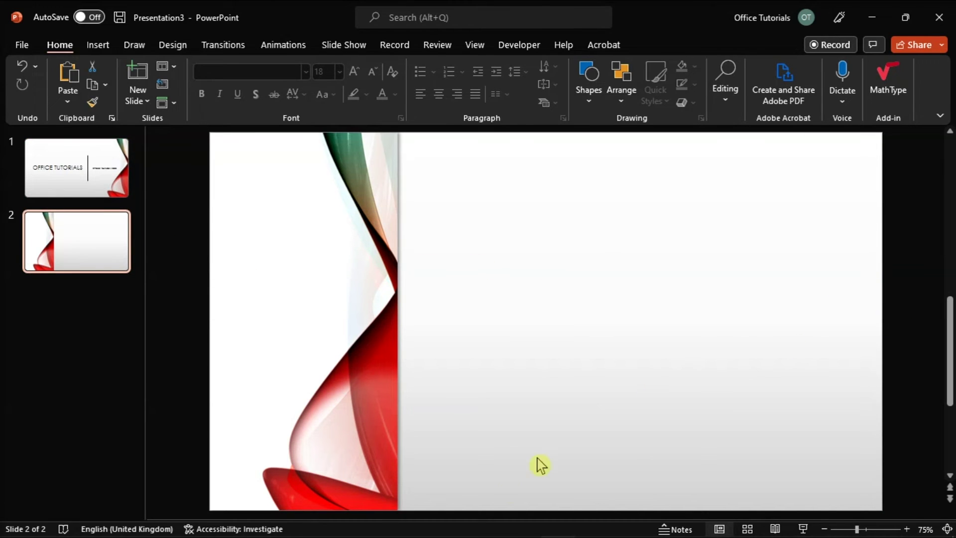
pyautogui.click(460, 530)
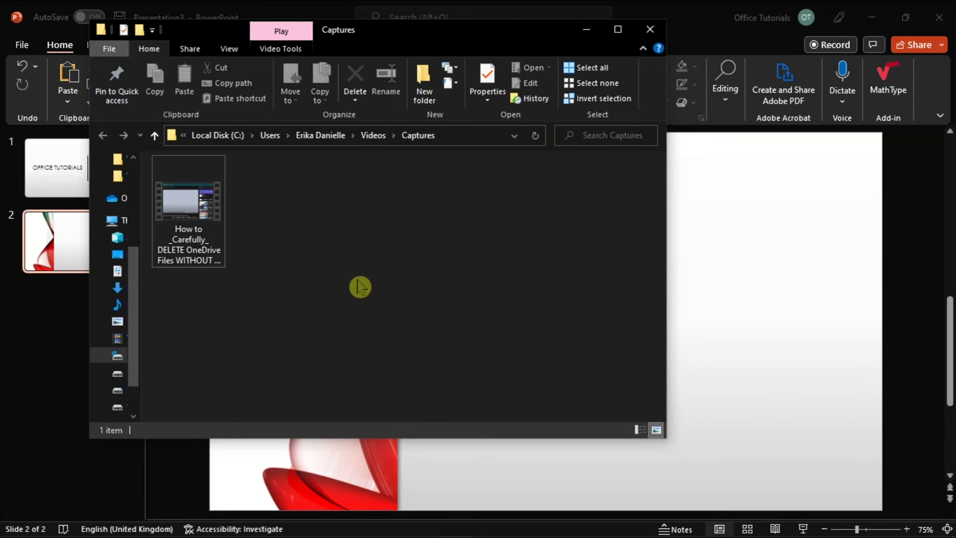
pyautogui.click(207, 237)
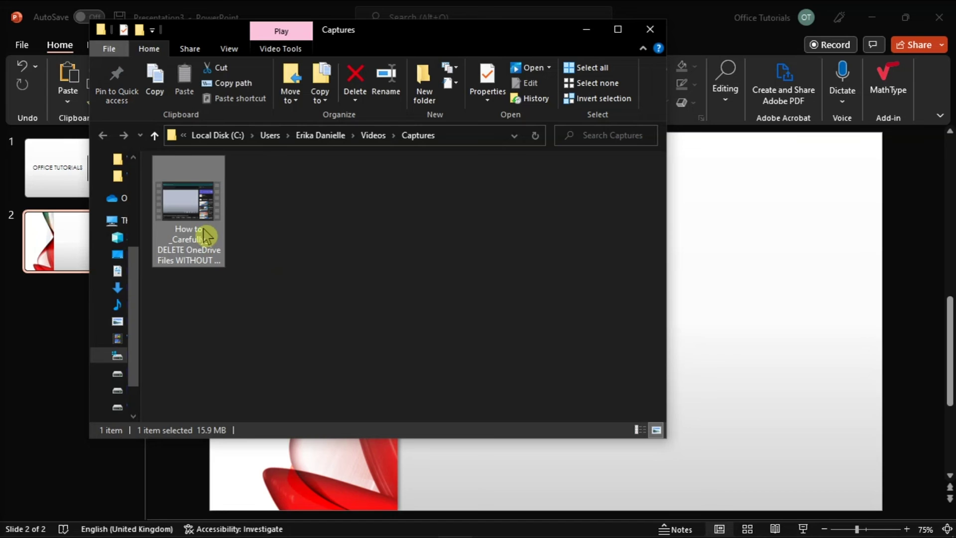
pyautogui.moveTo(207, 237); pyautogui.dragTo(712, 312)
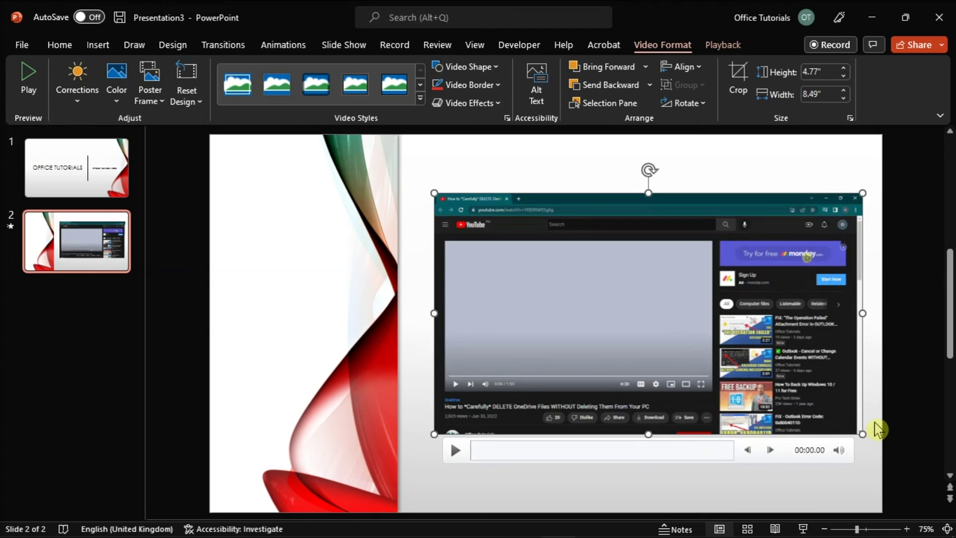
# - Play the screen-capture video on slide 2, then deselect it
pyautogui.click(877, 427)
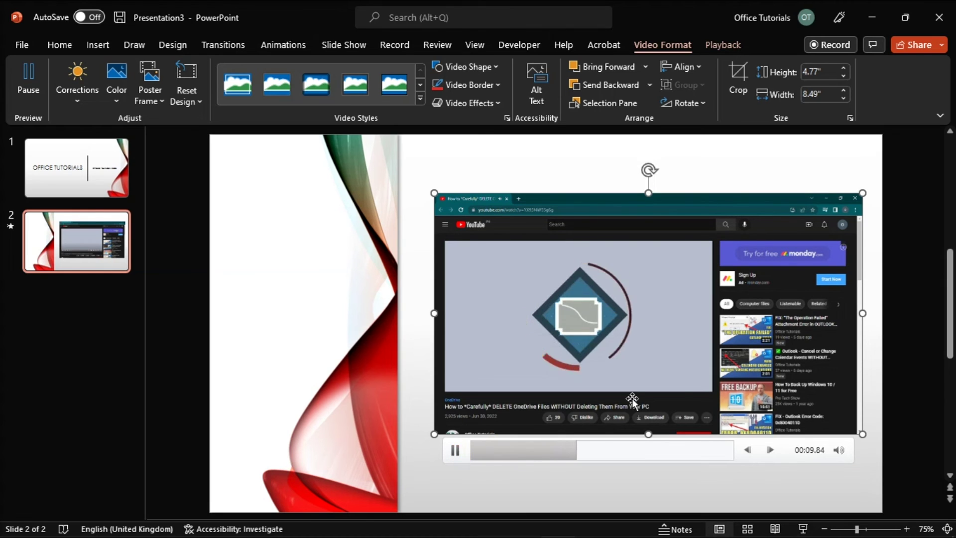
pyautogui.click(905, 304)
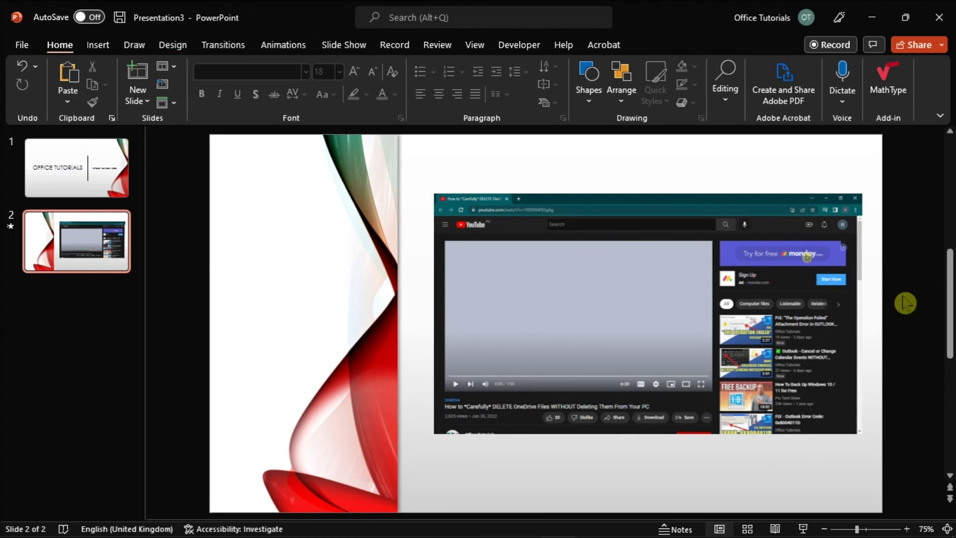